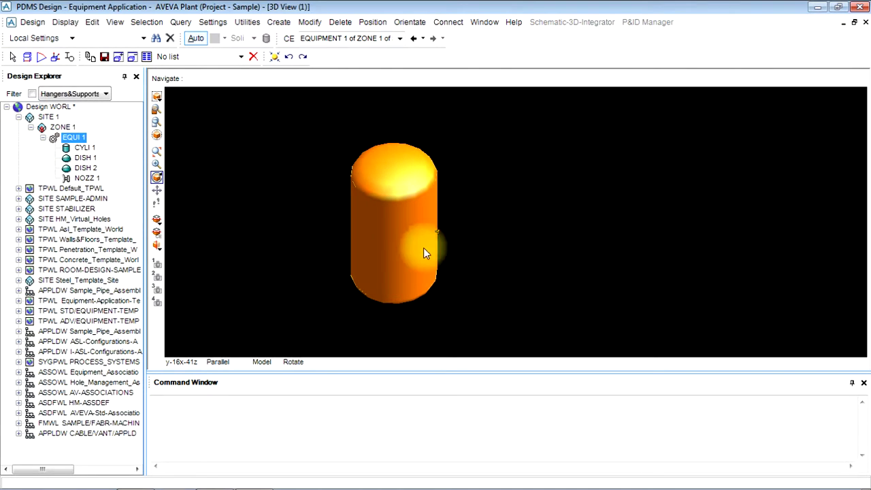
# Make ZONE 1 current in Design Explorer and bring up the Create menu
pyautogui.moveTo(423, 249)
pyautogui.mouseDown(button='middle')
pyautogui.moveTo(490, 250)
pyautogui.moveTo(430, 285)
pyautogui.mouseUp(button='middle')
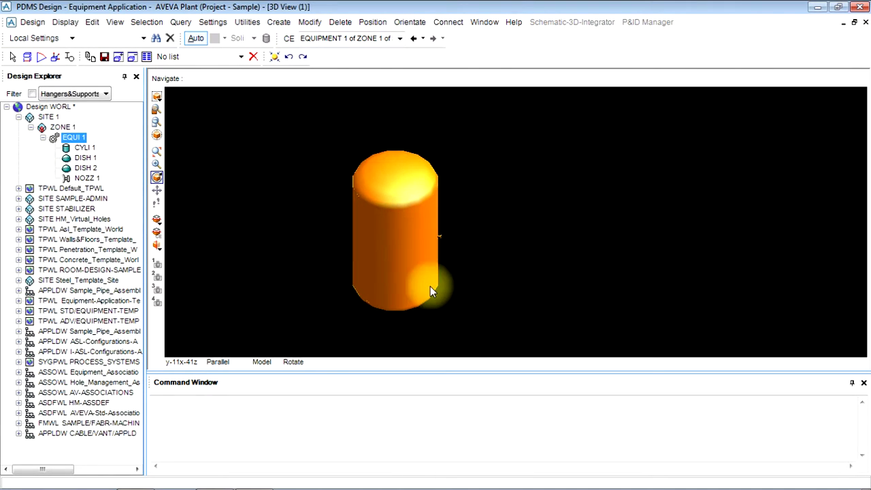
pyautogui.click(60, 129)
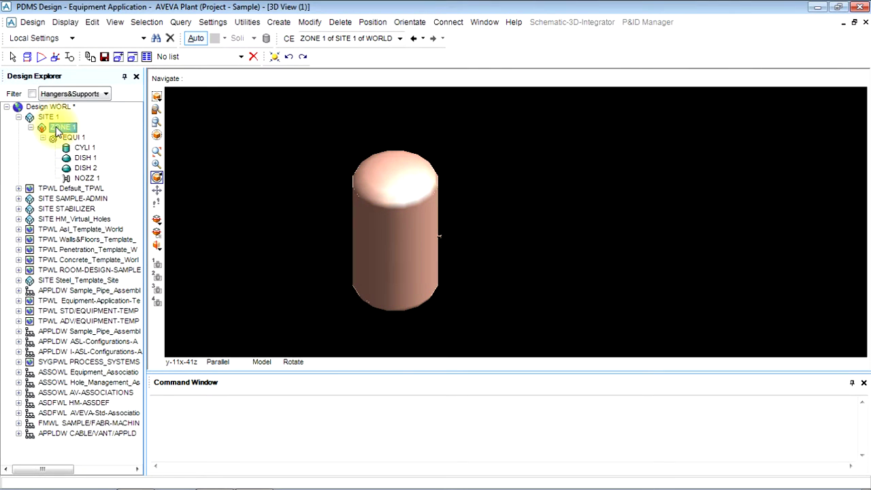
pyautogui.click(281, 22)
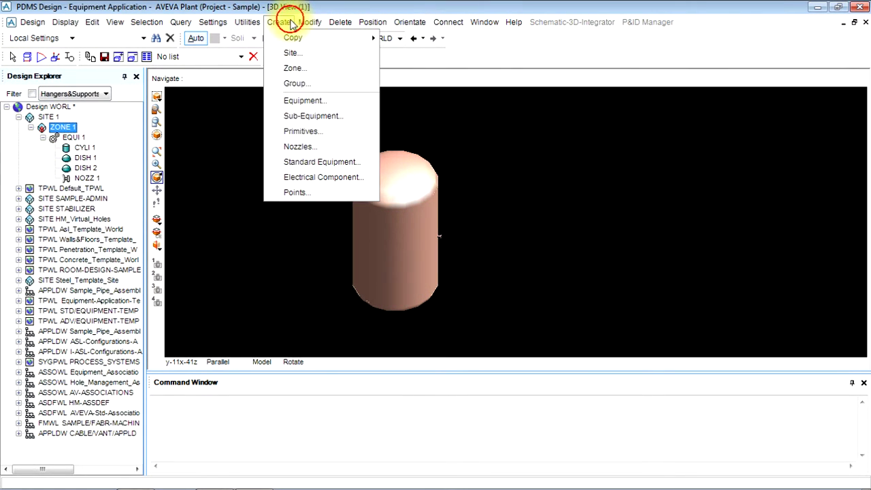
# Create standard equipment as PUMP Centrifugal from /AVEVA_STD_EQUIP, apply, and move the form aside
pyautogui.click(323, 161)
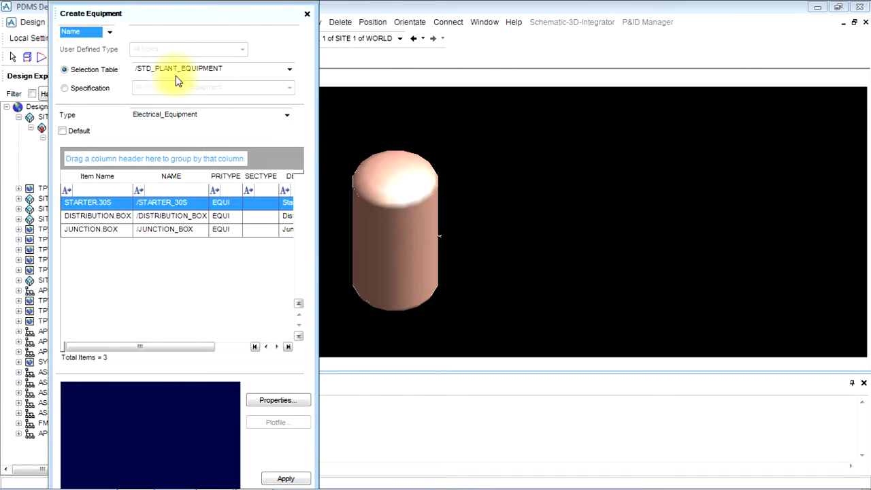
pyautogui.click(204, 69)
pyautogui.click(190, 94)
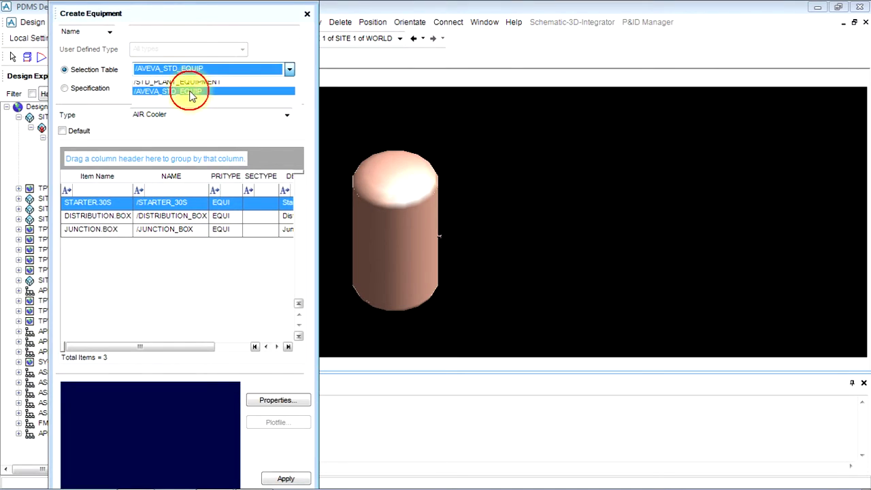
pyautogui.click(193, 114)
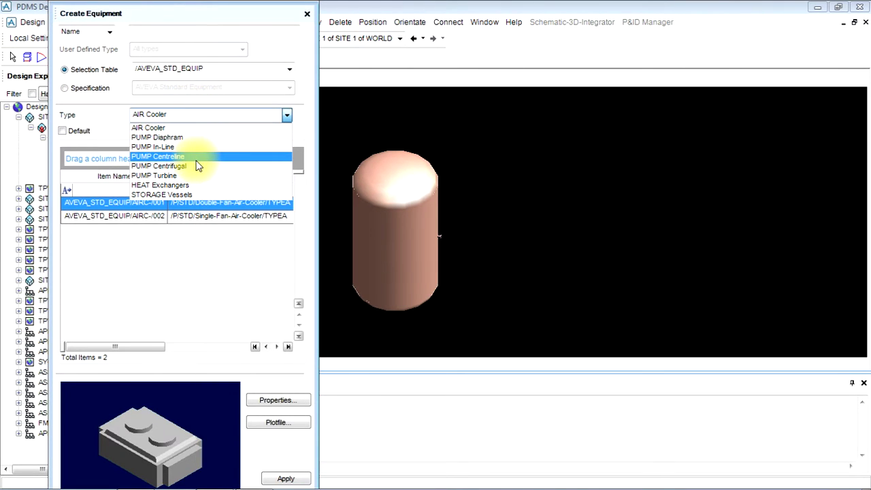
pyautogui.click(193, 165)
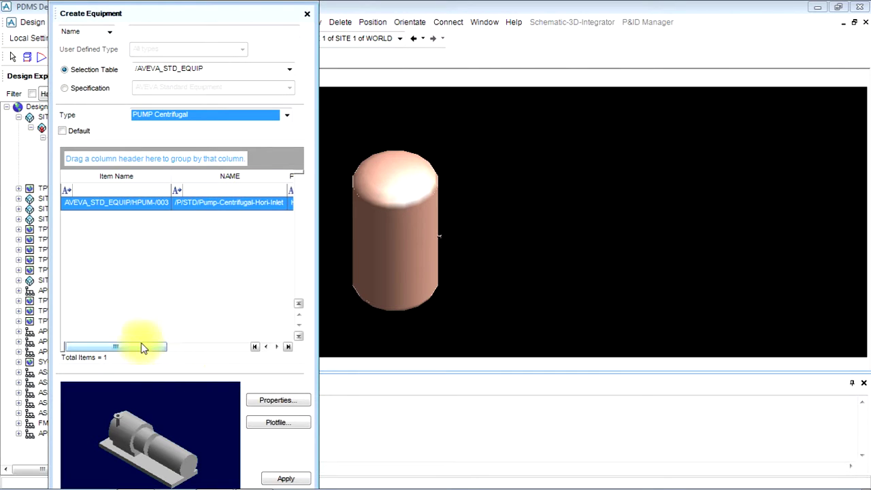
pyautogui.moveTo(146, 346); pyautogui.dragTo(237, 346)
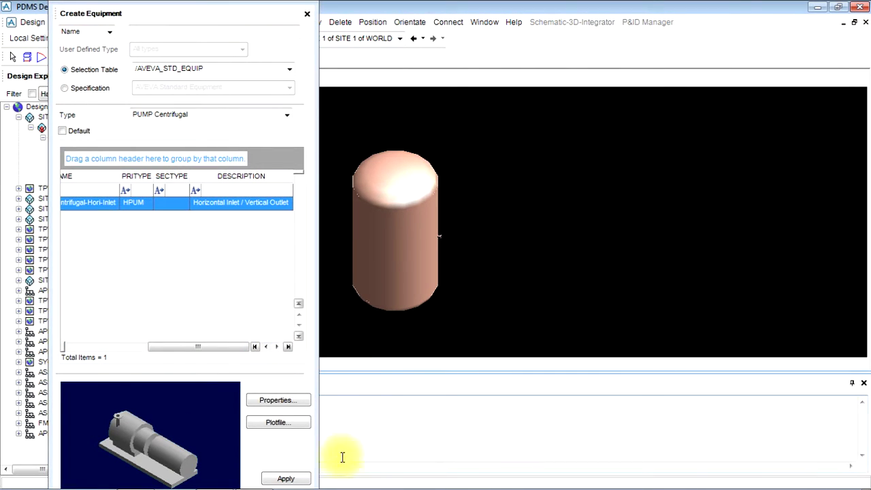
pyautogui.click(287, 480)
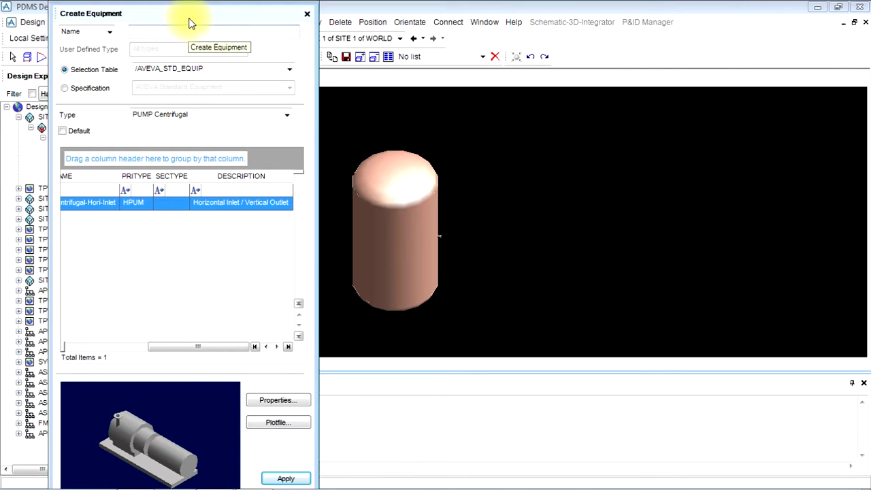
pyautogui.moveTo(184, 14); pyautogui.dragTo(614, 22)
pyautogui.moveTo(696, 31); pyautogui.dragTo(739, 9)
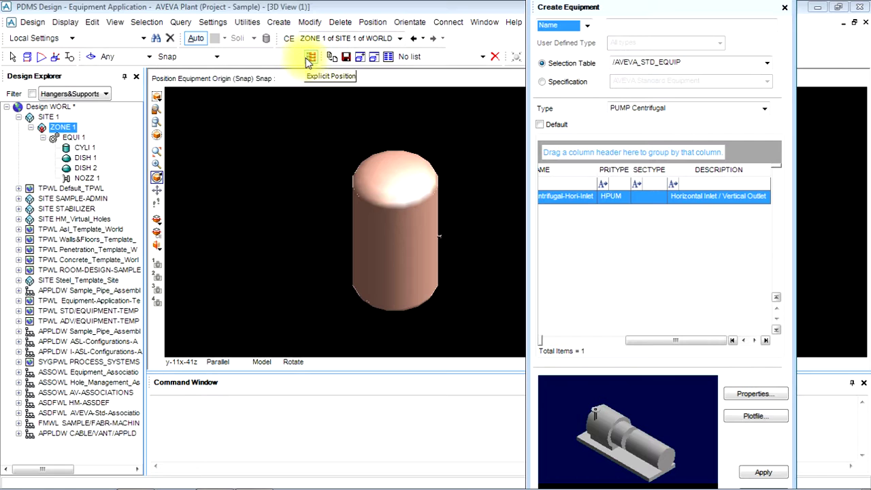
# Enter the pump origin as E 10000, N 0, U -2000 in Explicit Position
pyautogui.click(310, 58)
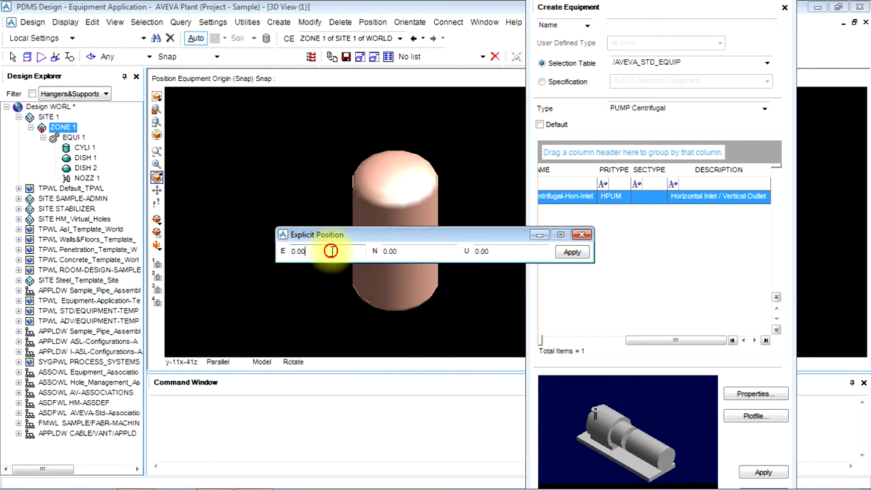
pyautogui.click(292, 252)
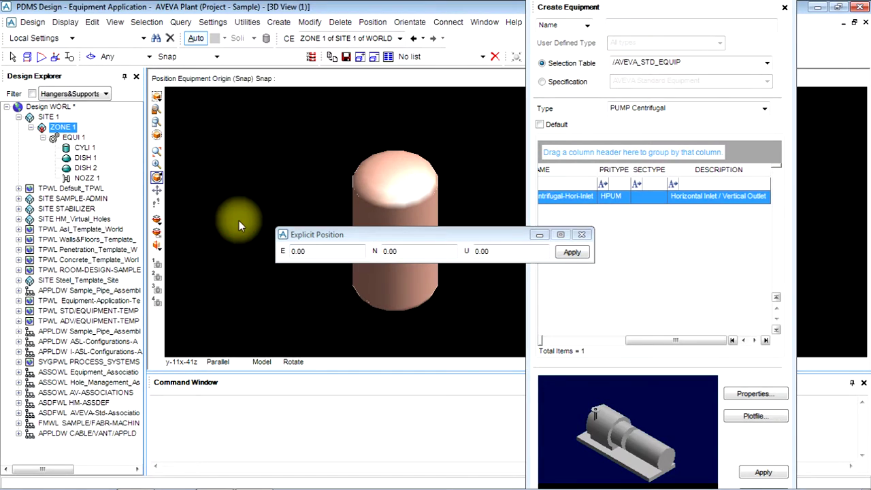
pyautogui.click(314, 252)
pyautogui.write('10000')
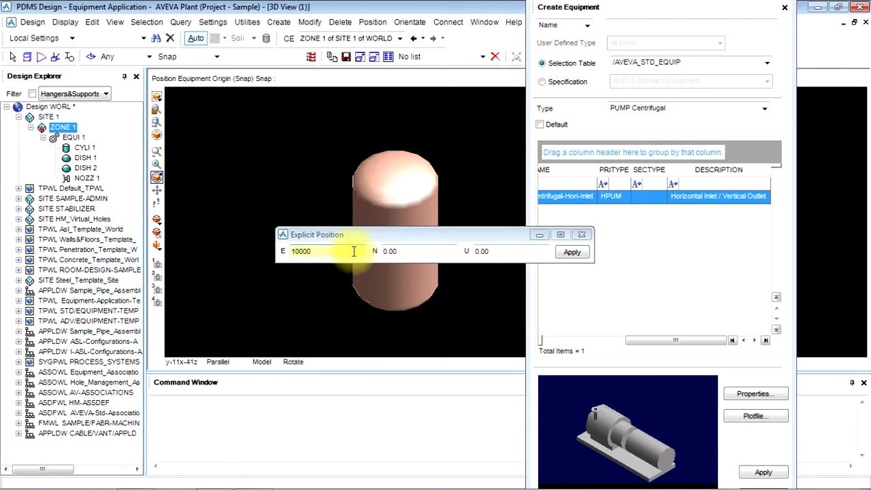
pyautogui.click(395, 251)
pyautogui.click(401, 251)
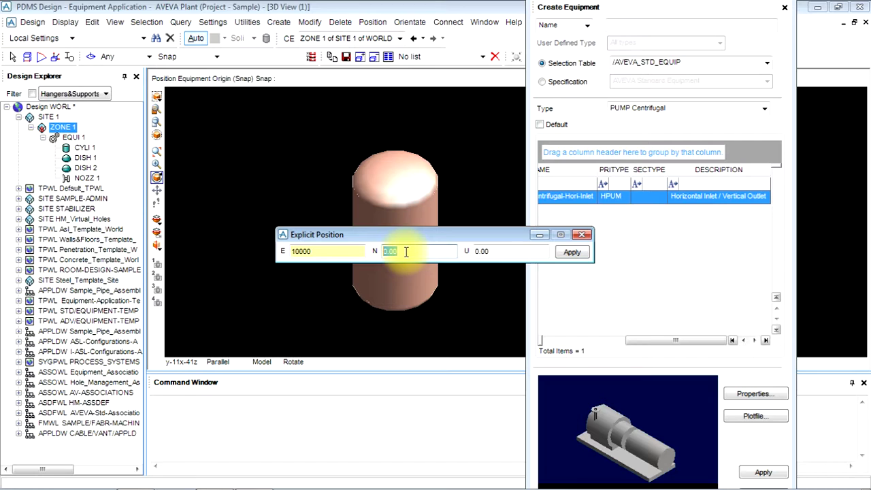
pyautogui.write('00')
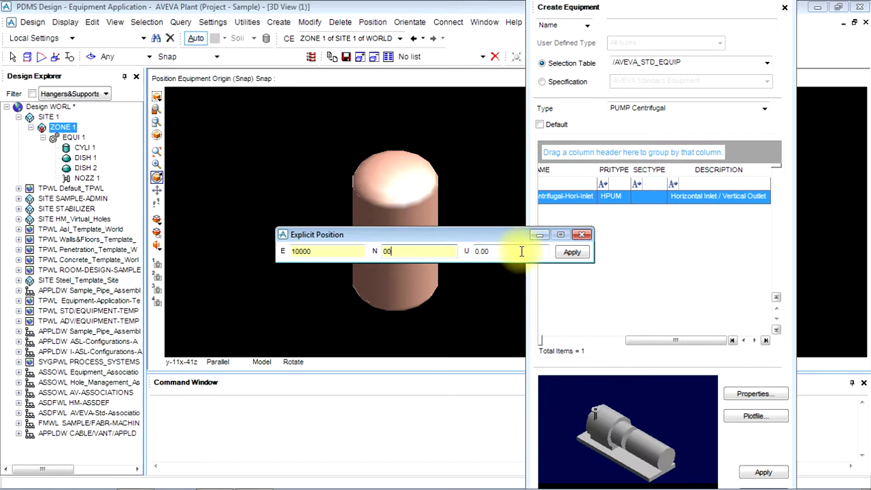
pyautogui.click(488, 253)
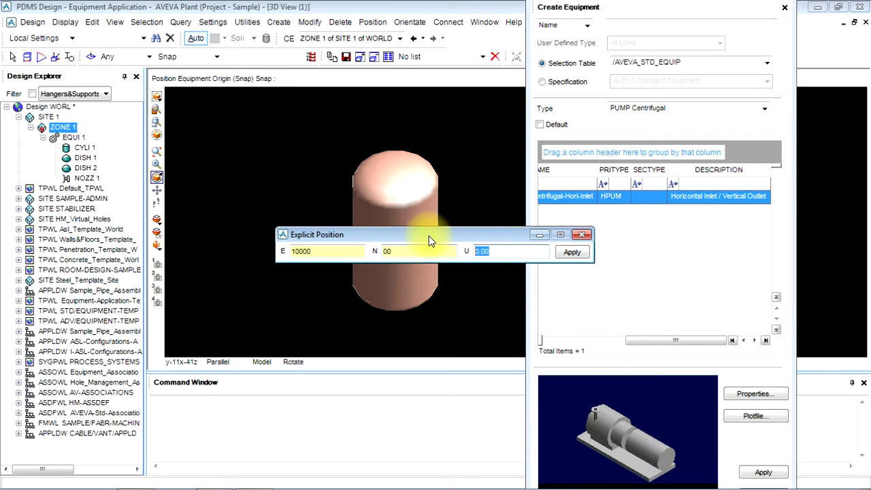
pyautogui.write('-2000')
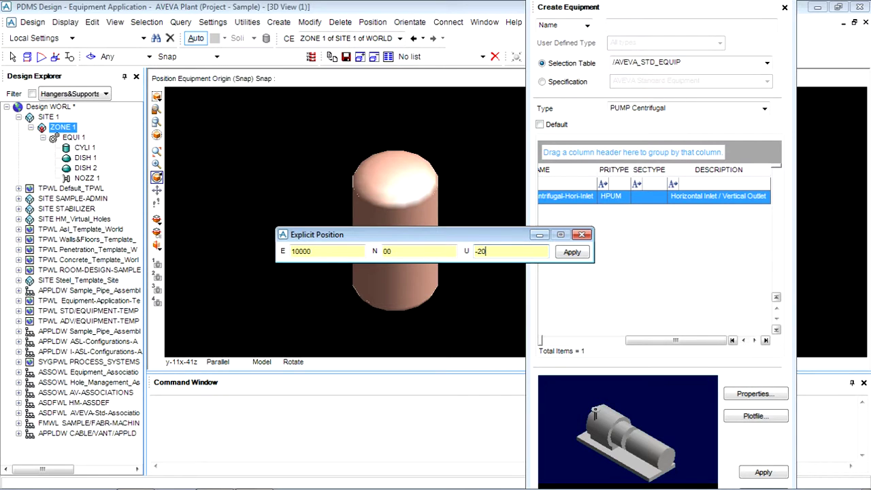
# Apply the explicit position to place the pump, then close the Create Equipment form
pyautogui.click(570, 254)
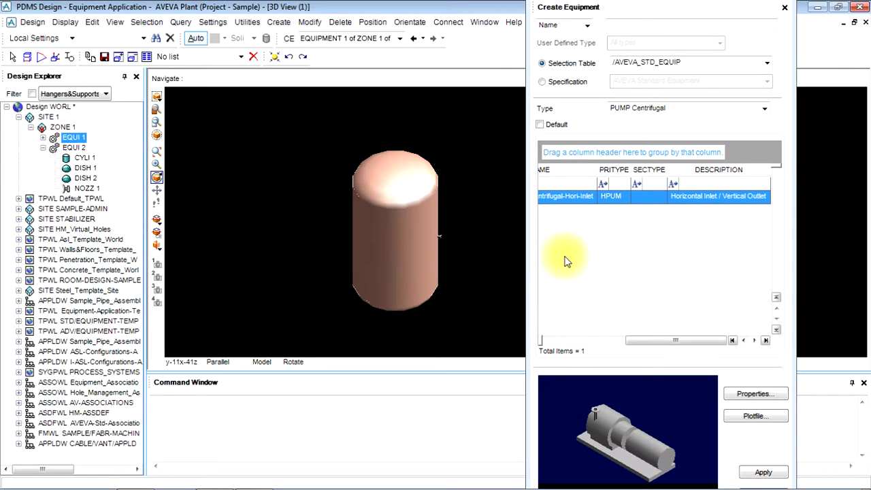
pyautogui.moveTo(765, 8); pyautogui.dragTo(421, 45)
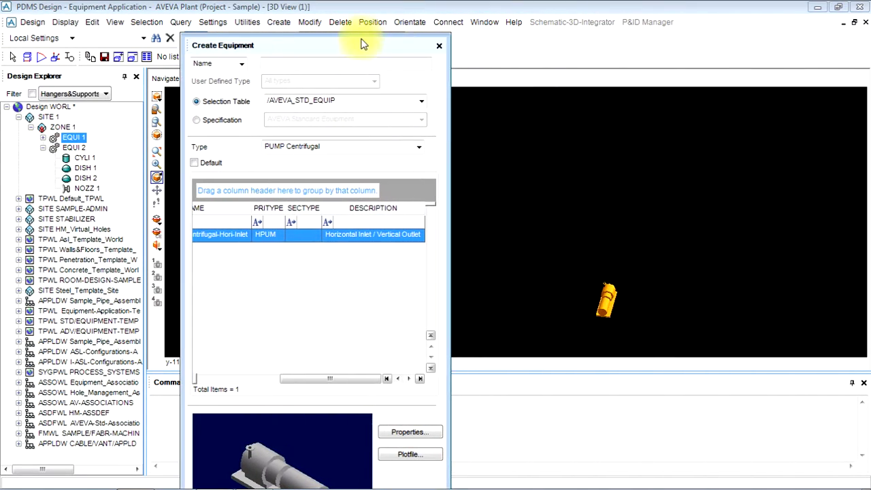
pyautogui.click(439, 46)
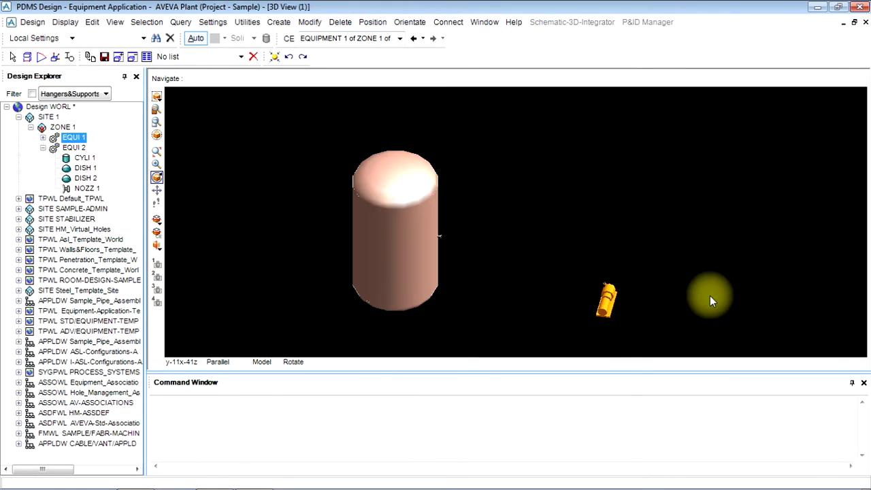
pyautogui.moveTo(710, 295)
pyautogui.mouseDown(button='middle')
pyautogui.moveTo(743, 287)
pyautogui.moveTo(702, 298)
pyautogui.mouseUp(button='middle')
pyautogui.scroll(3, 616, 293)
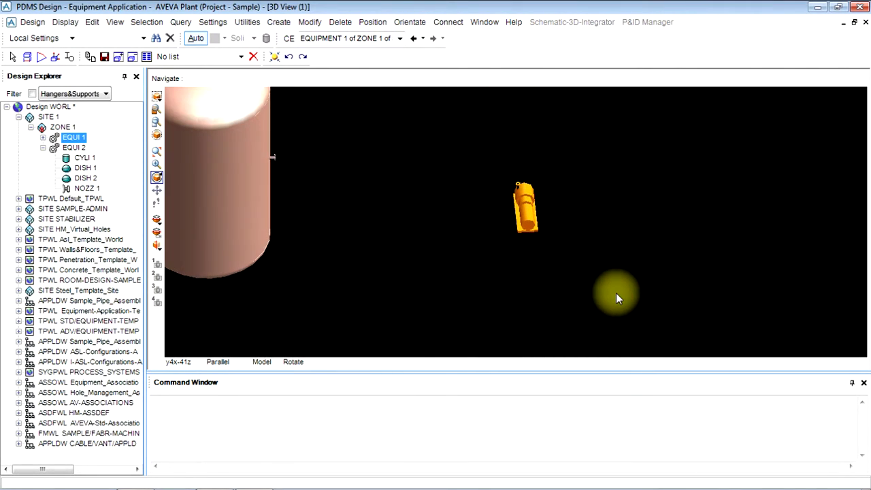
# Rotate the pump by 90 degrees about the U axis and dismiss the Rotate form
pyautogui.click(410, 23)
pyautogui.click(423, 53)
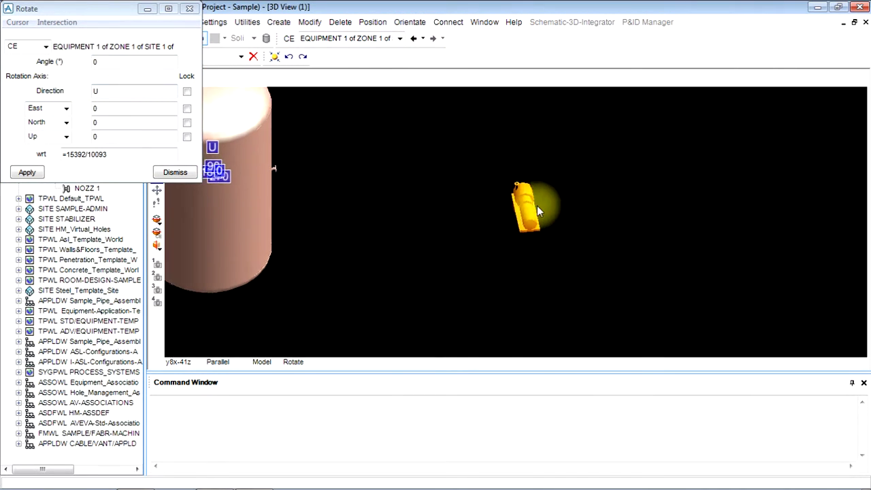
pyautogui.moveTo(537, 206); pyautogui.dragTo(514, 167, button='middle')
pyautogui.moveTo(503, 216); pyautogui.dragTo(455, 238, button='middle')
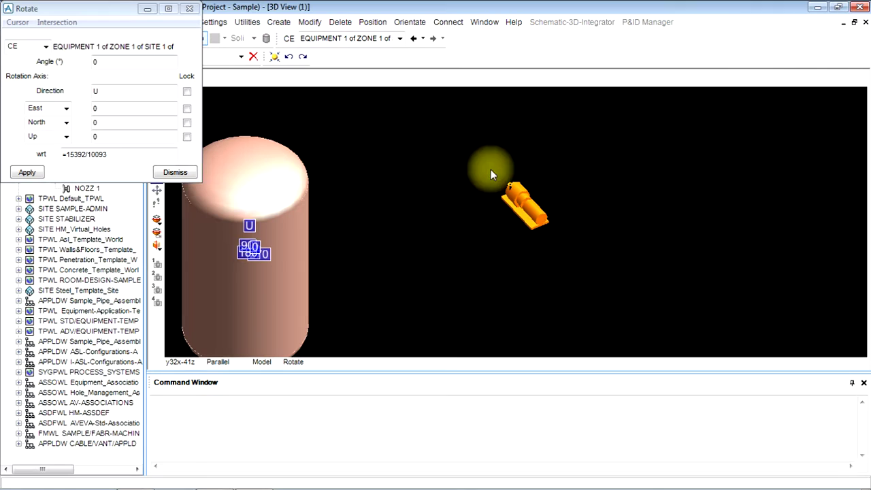
pyautogui.moveTo(451, 208); pyautogui.dragTo(504, 202, button='middle')
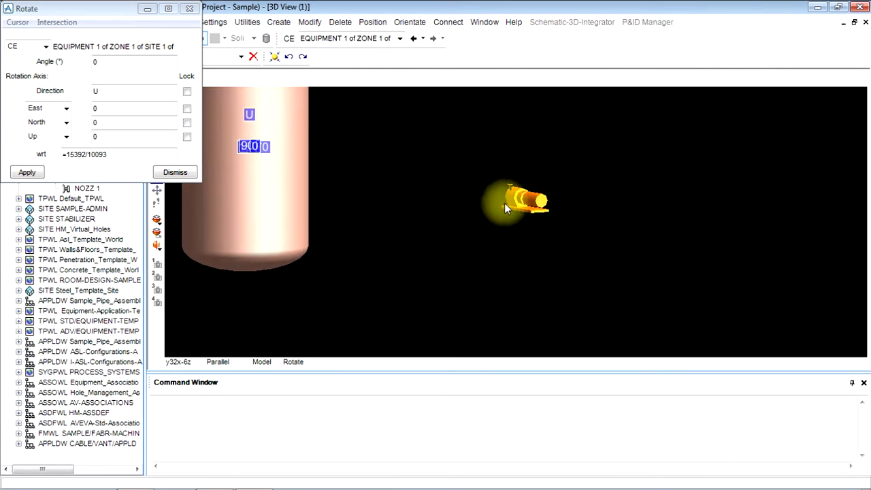
pyautogui.moveTo(563, 203); pyautogui.dragTo(534, 231, button='middle')
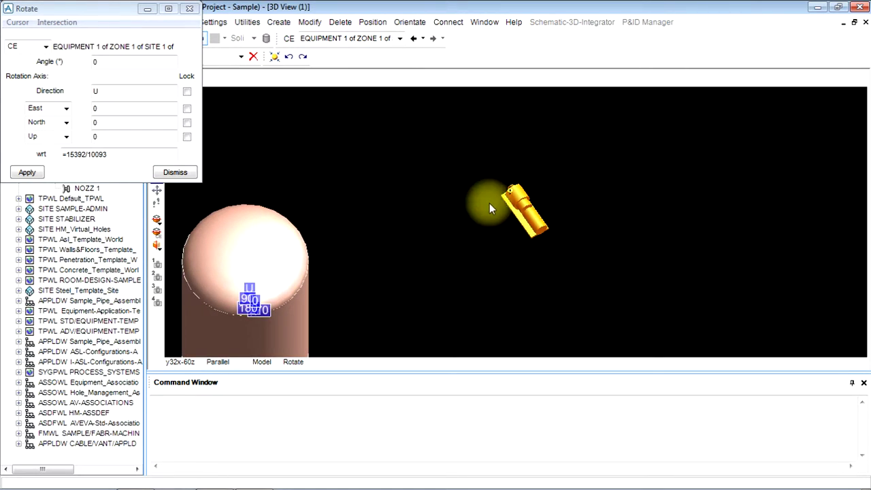
pyautogui.click(114, 64)
pyautogui.write('90')
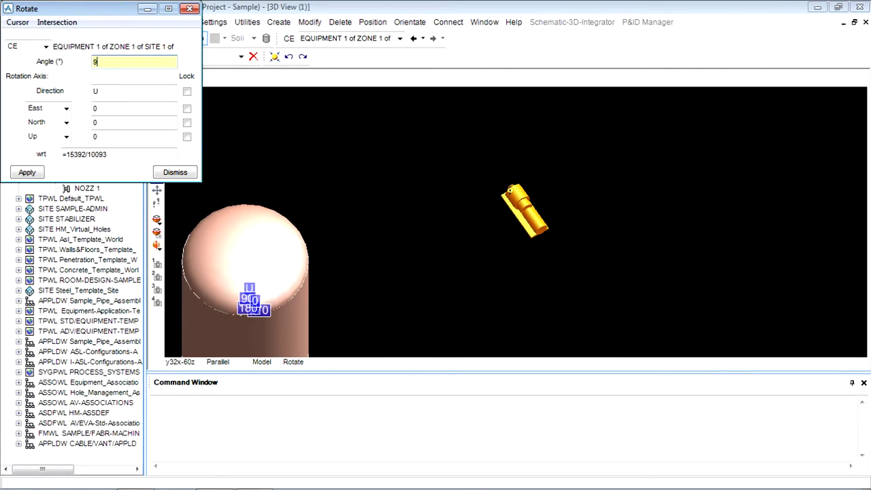
pyautogui.click(27, 172)
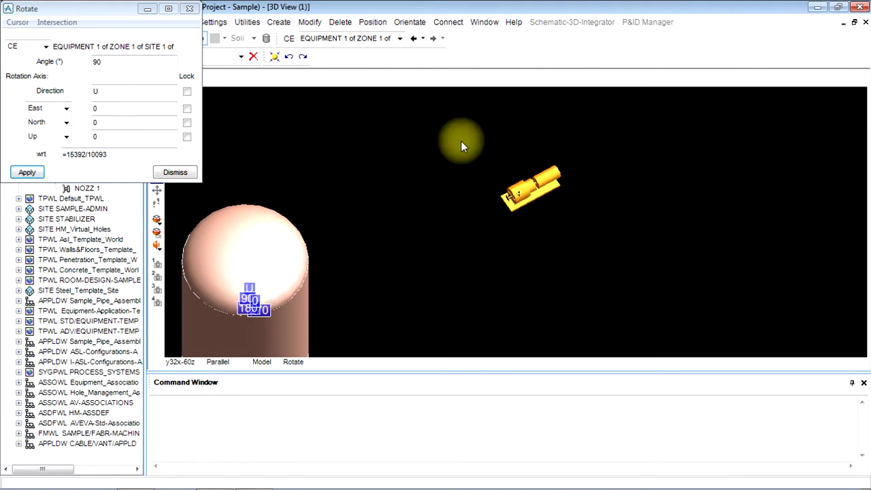
pyautogui.moveTo(461, 141); pyautogui.dragTo(469, 207, button='middle')
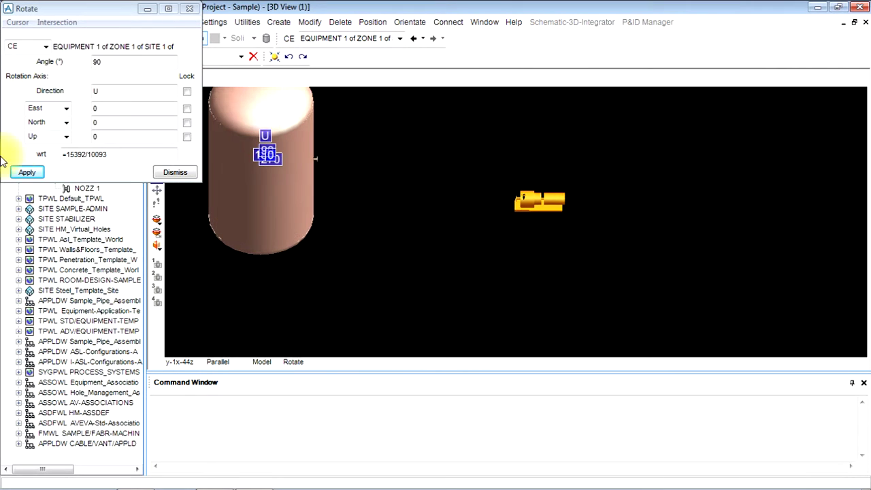
pyautogui.click(181, 173)
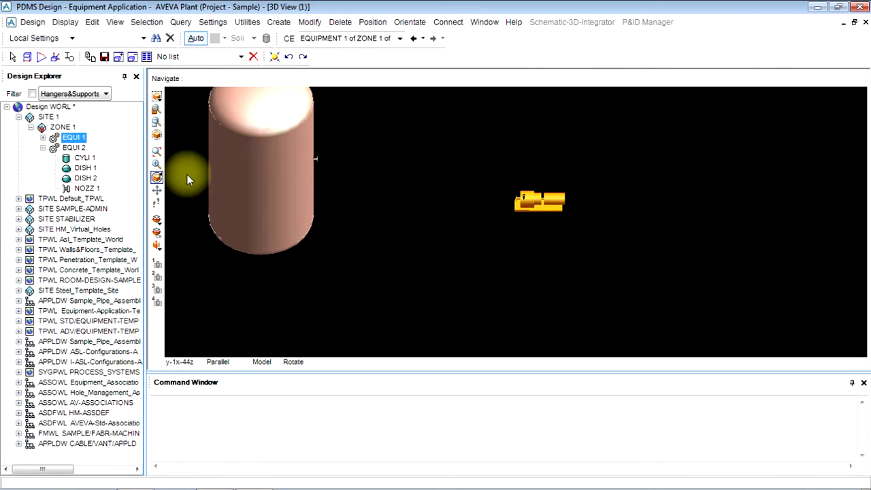
# Zoom in close on the pump and bring up the Nozzle Specification form
pyautogui.moveTo(547, 223); pyautogui.dragTo(371, 155, button='middle')
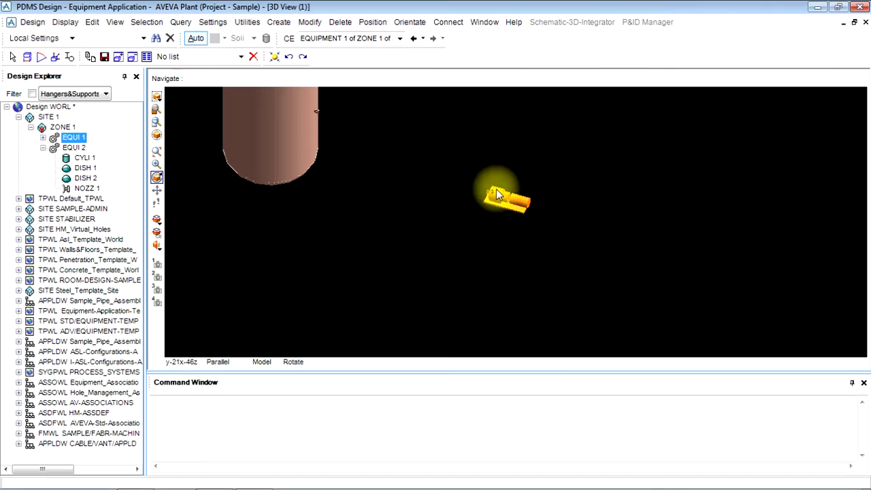
pyautogui.moveTo(497, 195); pyautogui.dragTo(486, 211, button='middle')
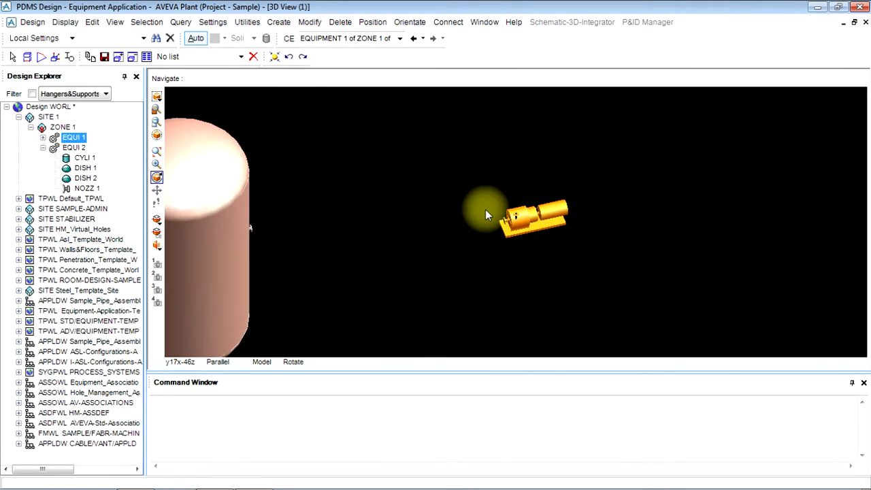
pyautogui.scroll(2, 485, 211)
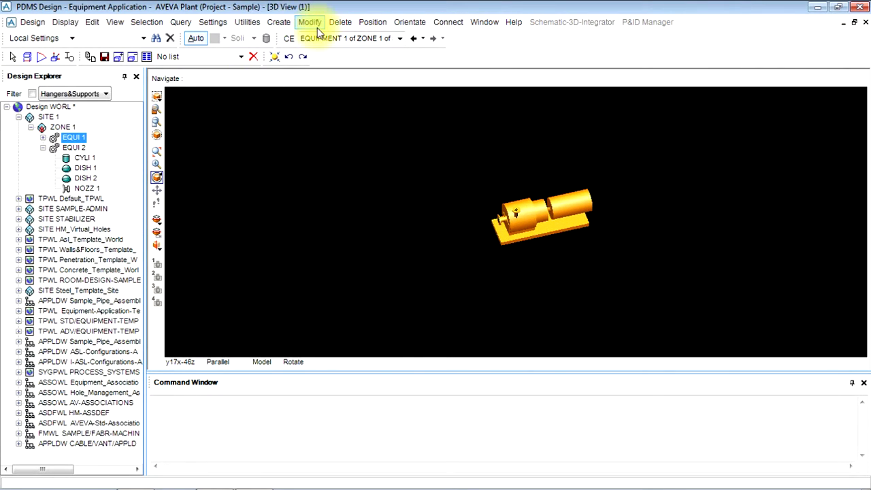
pyautogui.click(278, 22)
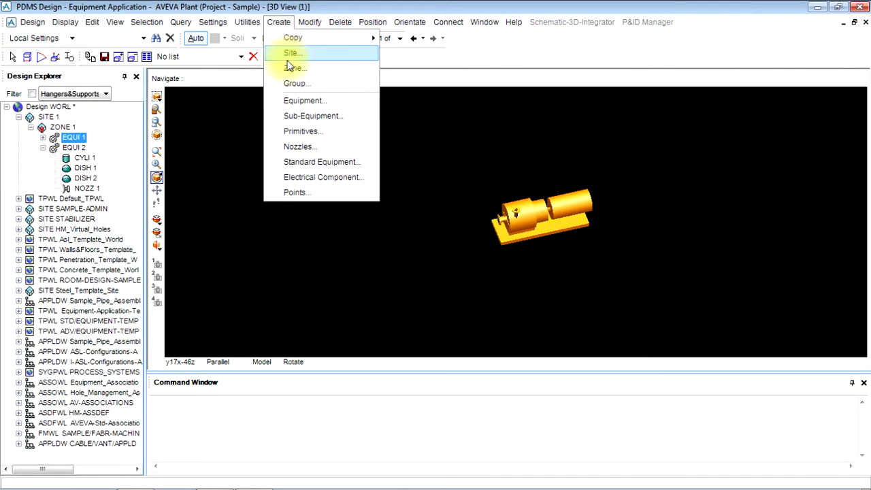
pyautogui.moveTo(307, 24)
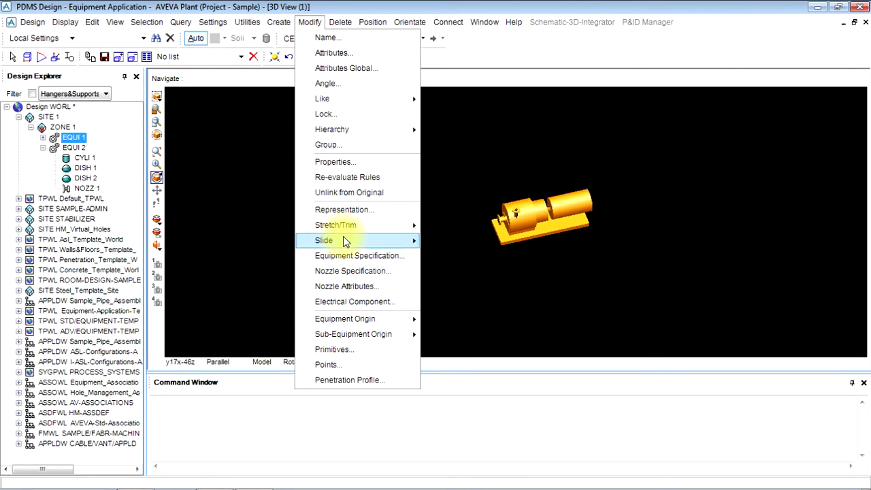
pyautogui.click(345, 272)
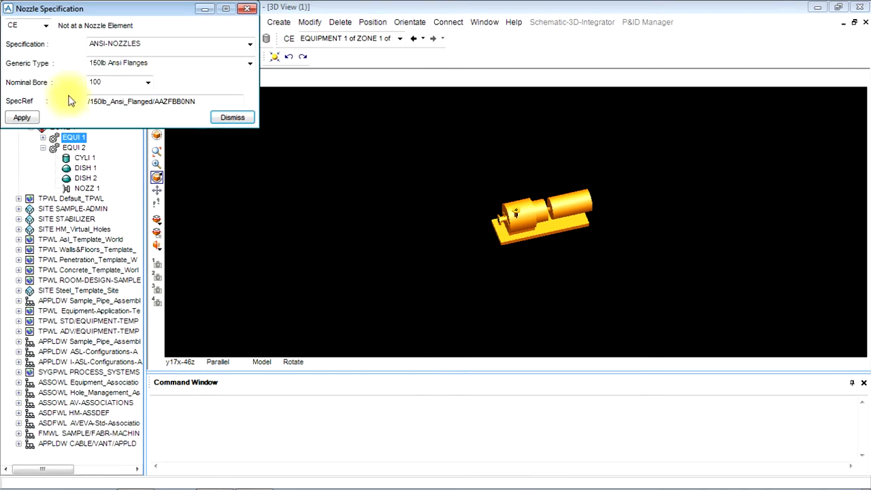
# Close the Nozzle Specification form and expand EQUI 1 > TMPL 1 to select NOZZ 1
pyautogui.click(232, 117)
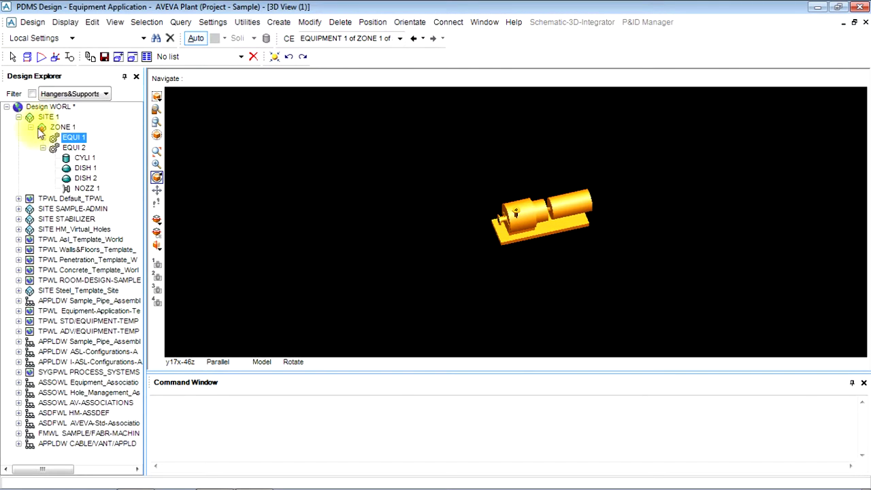
pyautogui.click(77, 138)
pyautogui.doubleClick(80, 139)
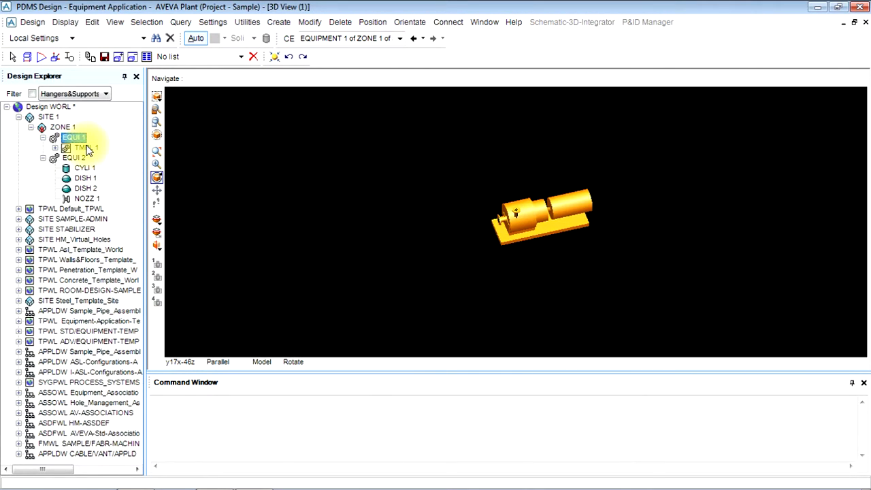
pyautogui.click(86, 149)
pyautogui.doubleClick(86, 148)
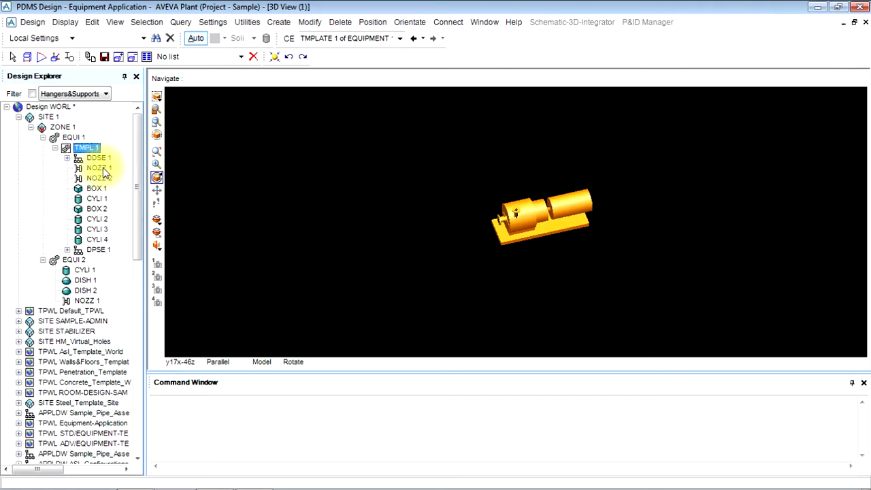
pyautogui.click(100, 169)
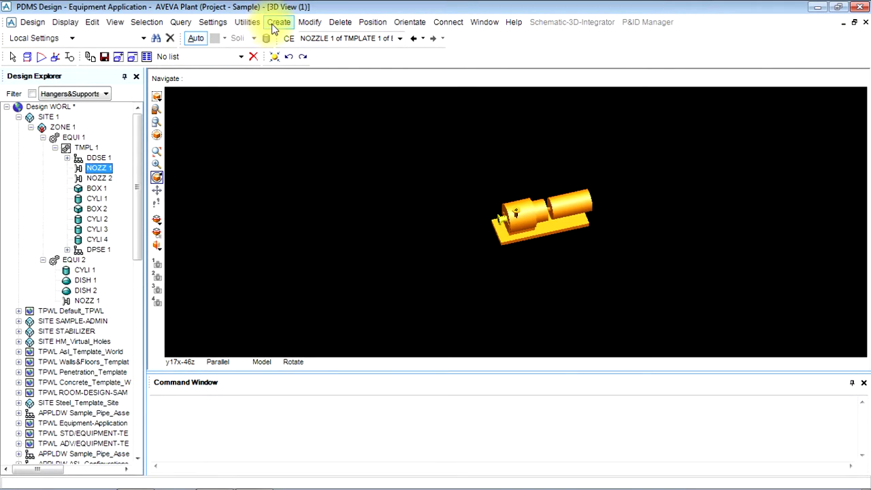
# Bring up the Nozzle Specification form for NOZZ 1 from the Modify menu
pyautogui.click(308, 23)
pyautogui.click(338, 257)
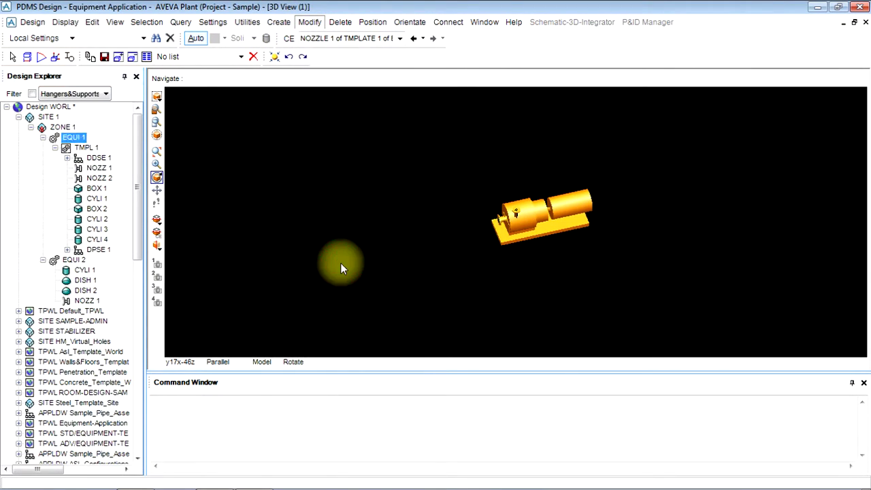
pyautogui.click(321, 14)
pyautogui.click(310, 22)
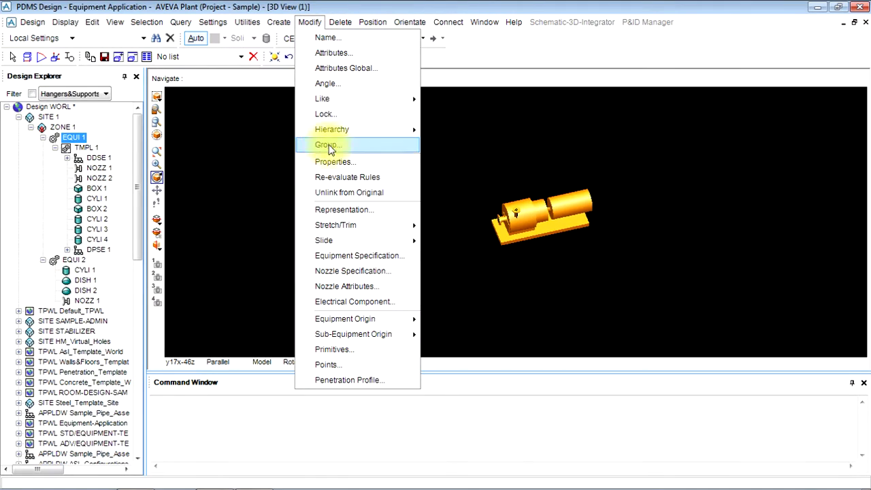
pyautogui.click(354, 272)
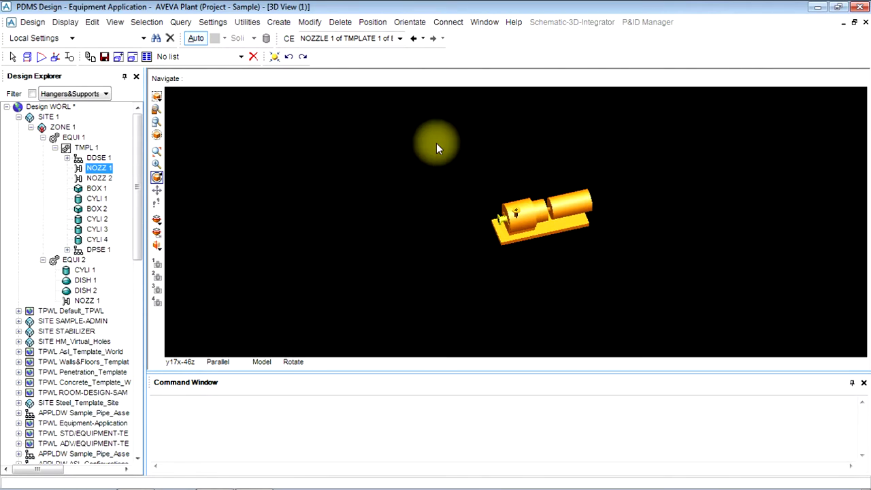
pyautogui.click(310, 22)
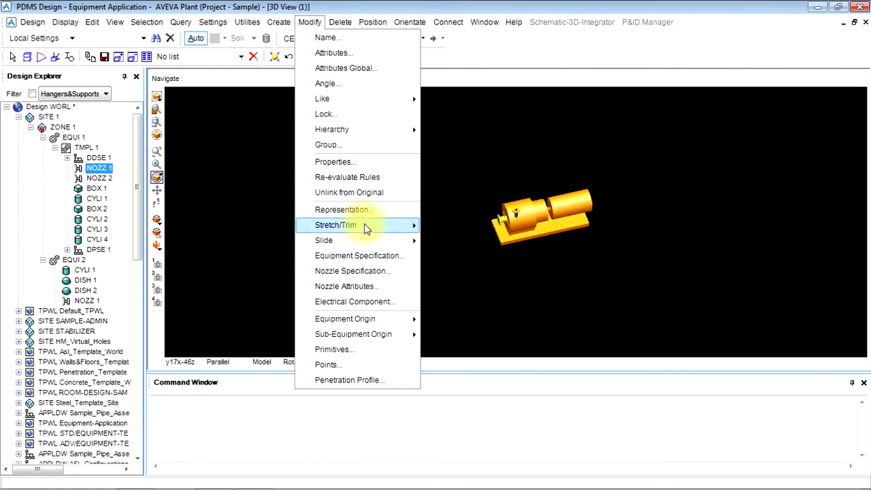
pyautogui.click(354, 271)
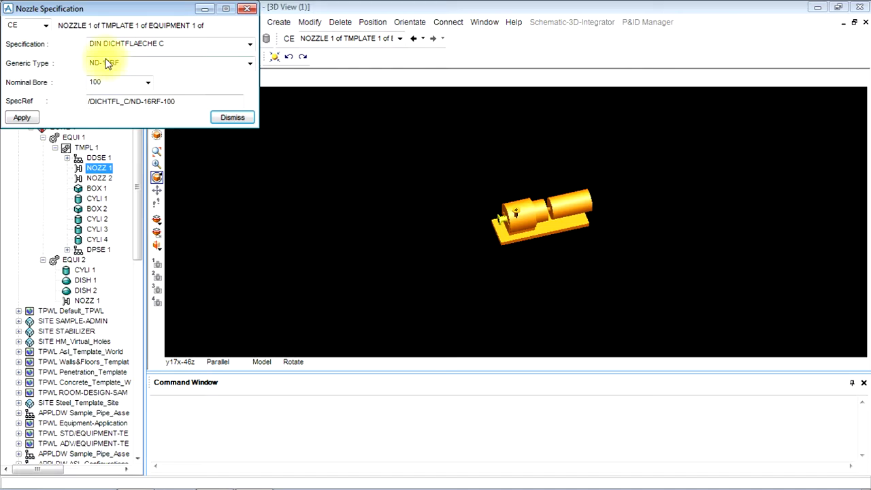
# Give NOZZ 1 ANSI-NOZZLES, 150lb Ansi Flanges, nominal bore 80, then apply and dismiss
pyautogui.click(107, 43)
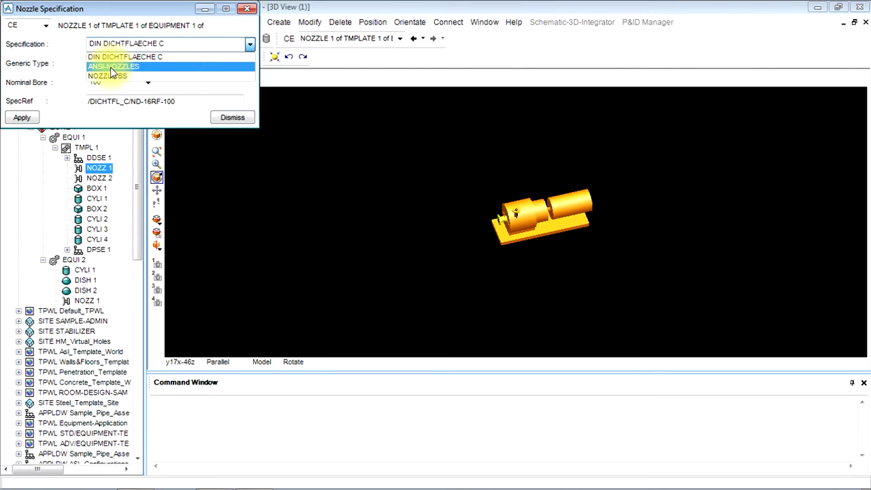
pyautogui.click(113, 72)
pyautogui.click(119, 63)
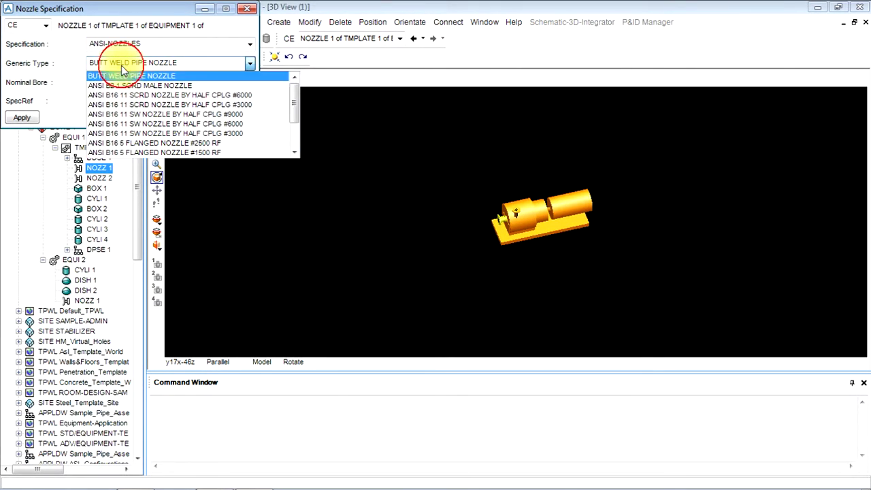
pyautogui.scroll(-2, 123, 133)
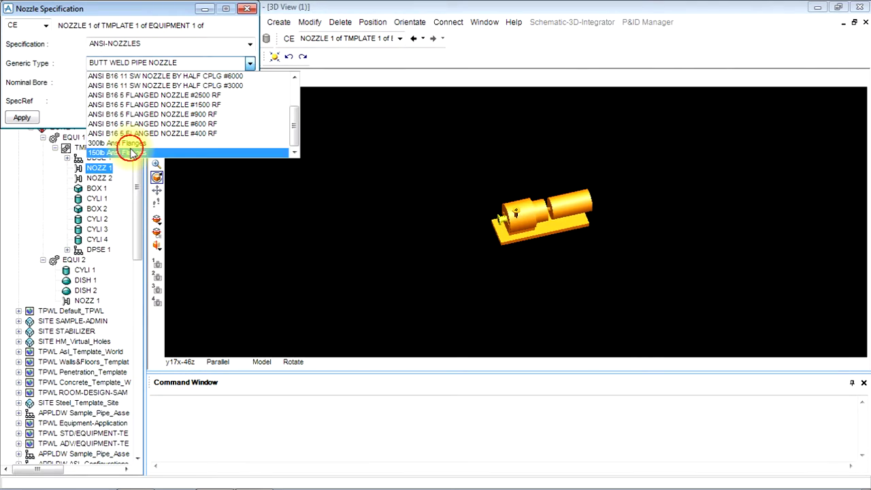
pyautogui.click(132, 152)
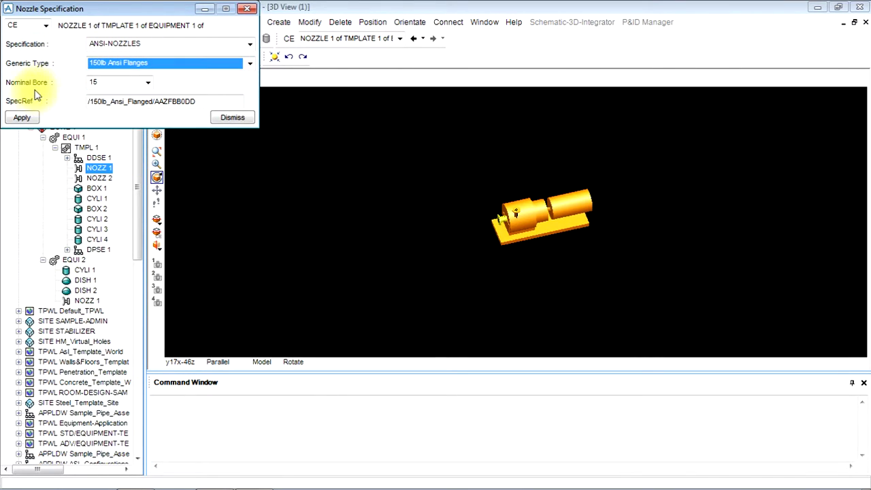
pyautogui.click(111, 81)
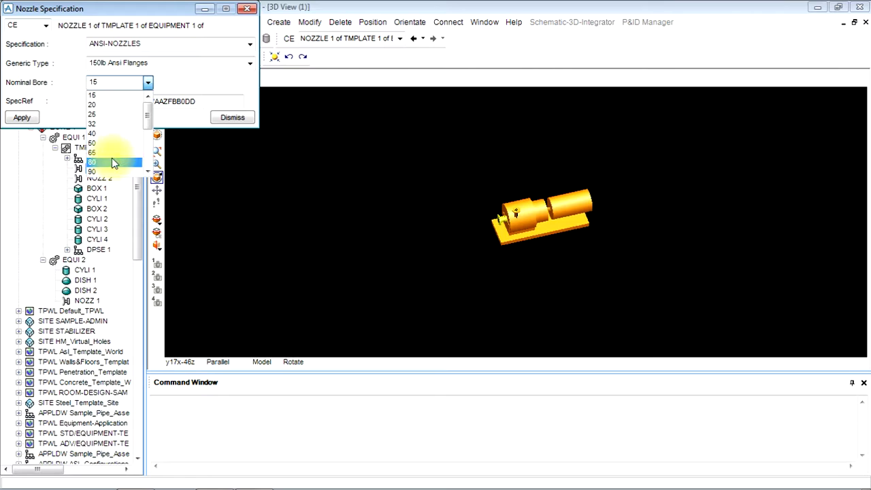
pyautogui.click(109, 163)
pyautogui.click(23, 119)
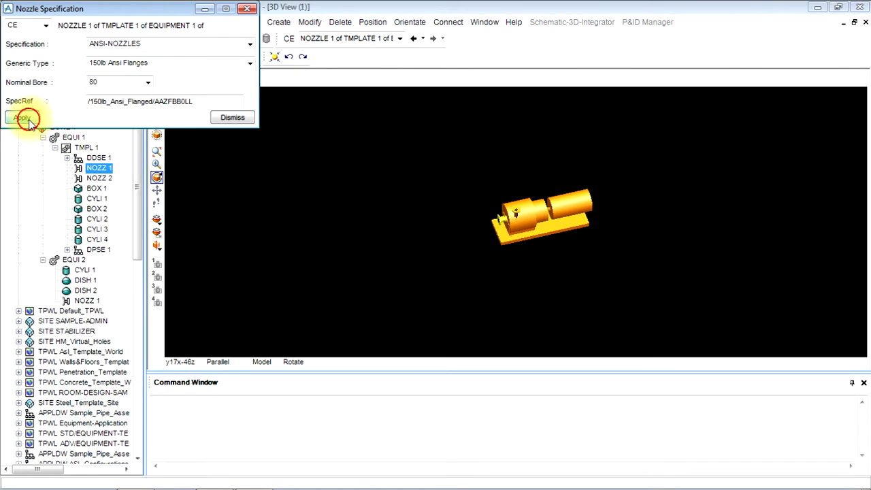
pyautogui.click(232, 117)
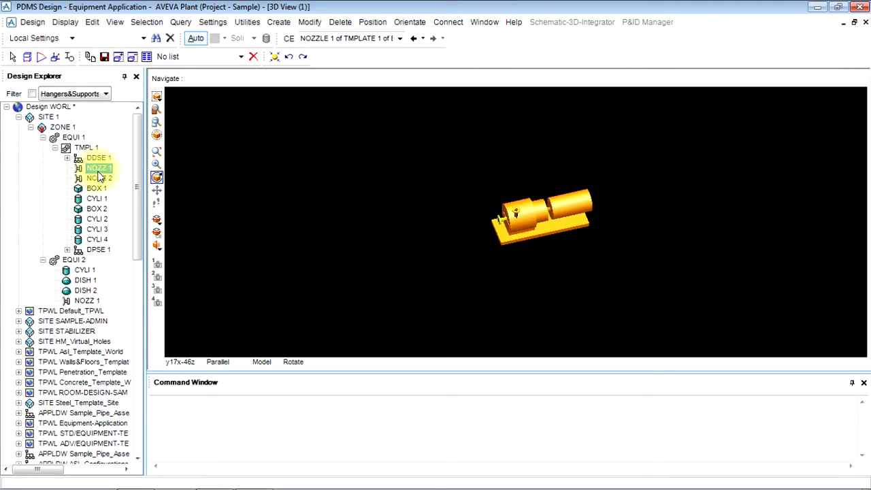
# Select NOZZ 2 and apply ANSI-NOZZLES, 150lb Ansi Flanges with nominal bore 40
pyautogui.click(99, 179)
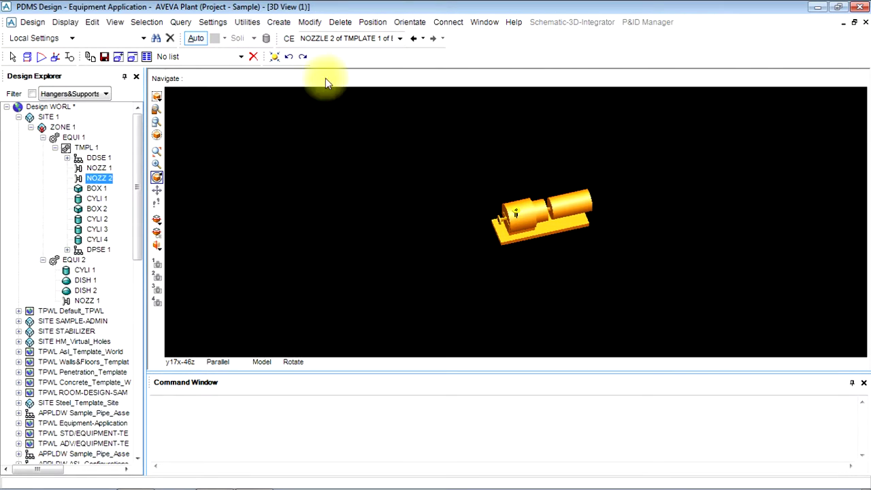
pyautogui.click(309, 22)
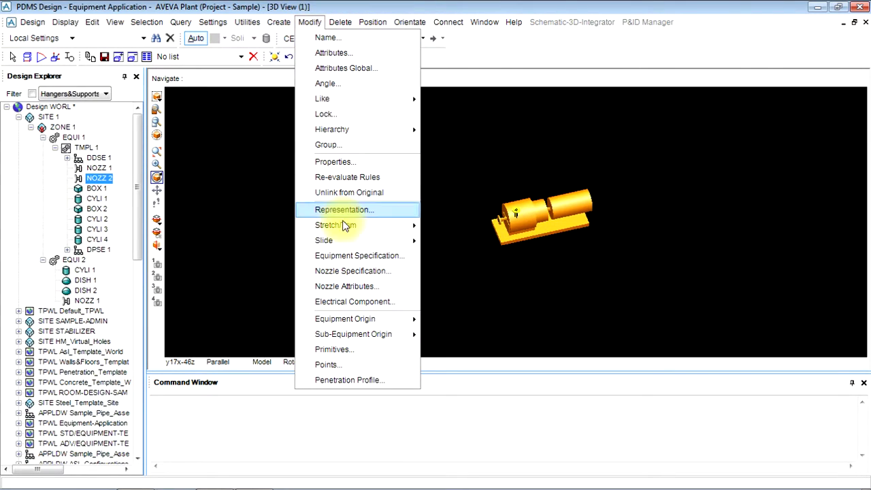
pyautogui.click(344, 270)
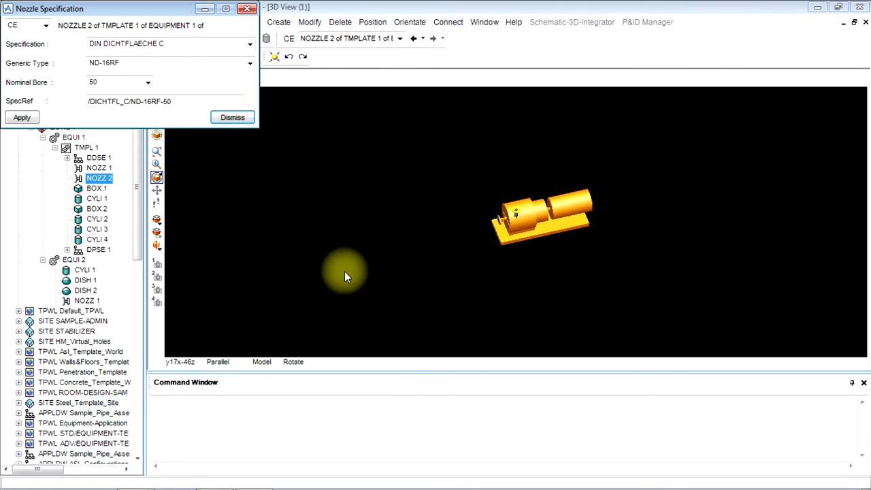
pyautogui.click(142, 46)
pyautogui.click(146, 72)
pyautogui.click(147, 68)
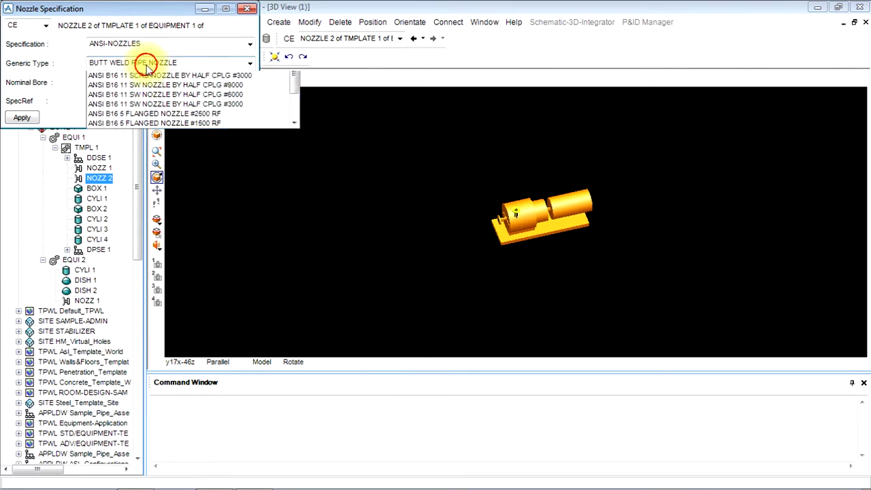
pyautogui.click(145, 152)
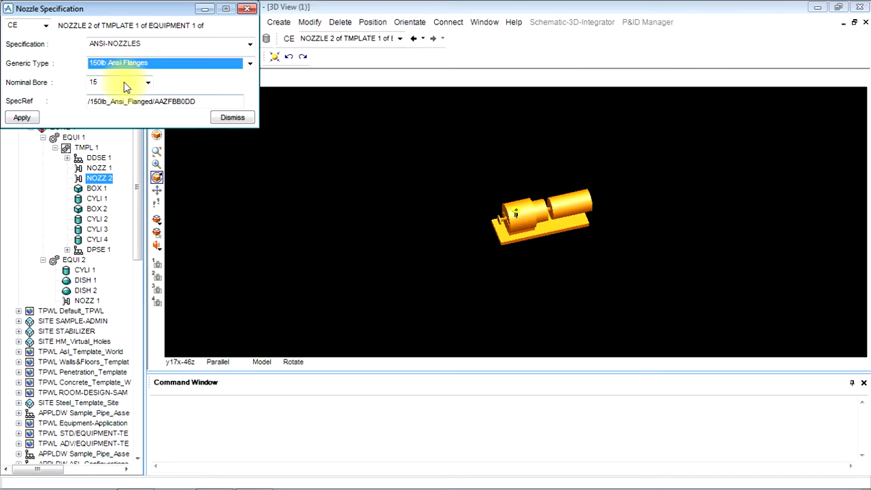
pyautogui.click(125, 83)
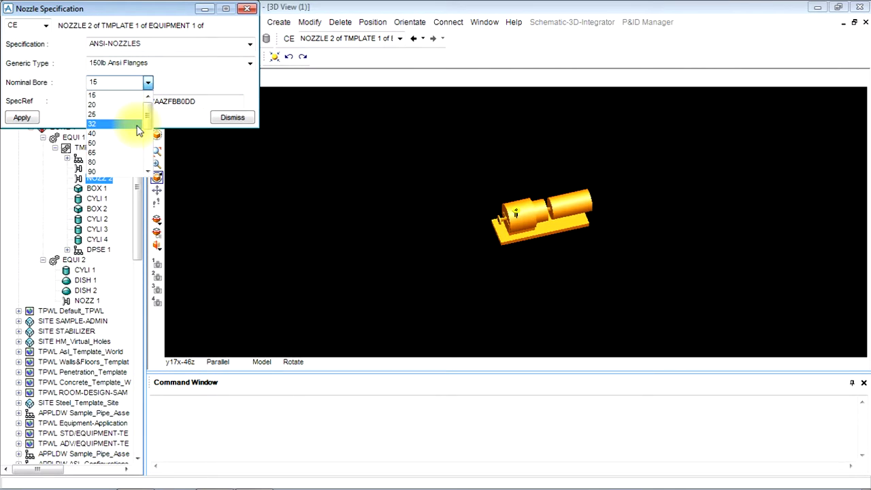
pyautogui.click(100, 135)
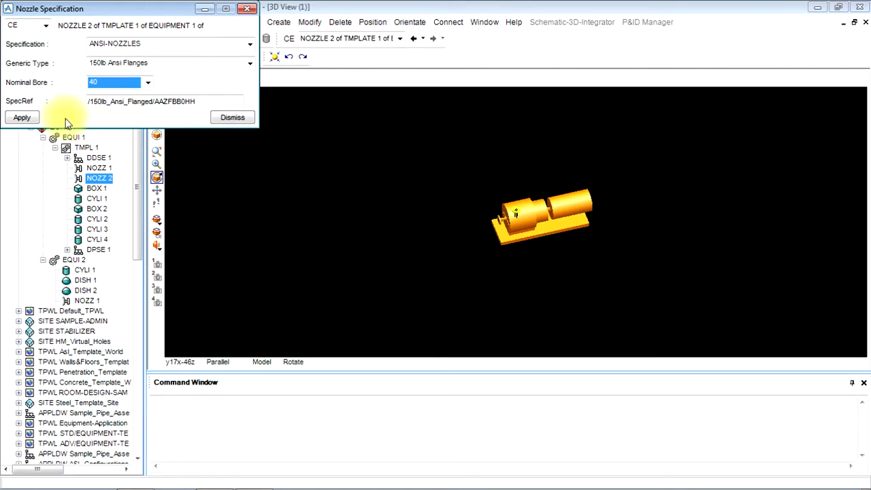
pyautogui.click(24, 117)
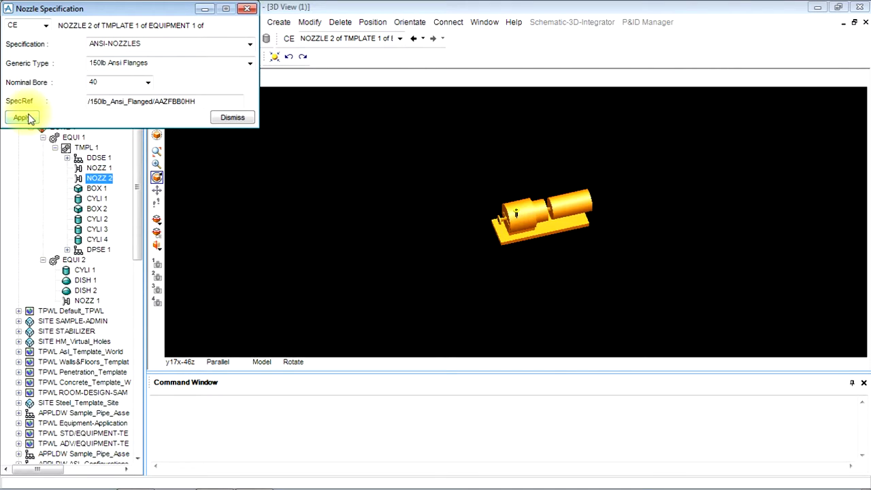
# Dismiss the Nozzle Specification form and orbit until the vessel appears beside the pump
pyautogui.click(232, 118)
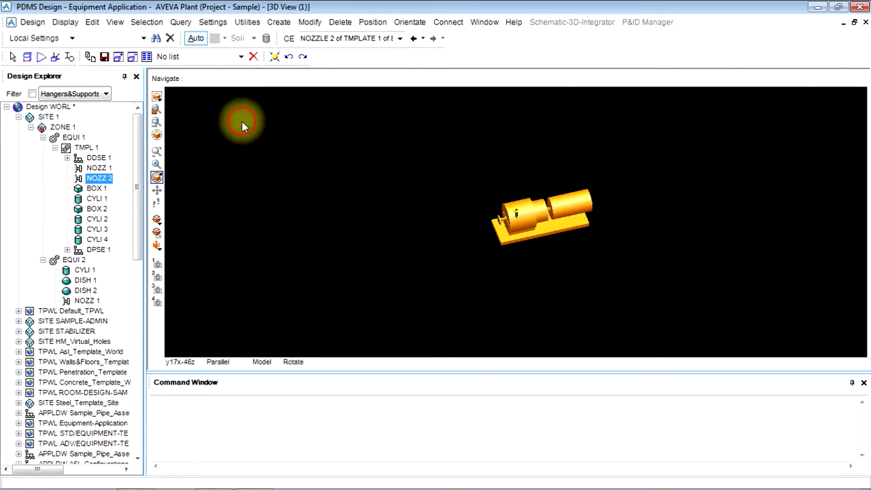
pyautogui.moveTo(273, 151); pyautogui.dragTo(478, 218, button='middle')
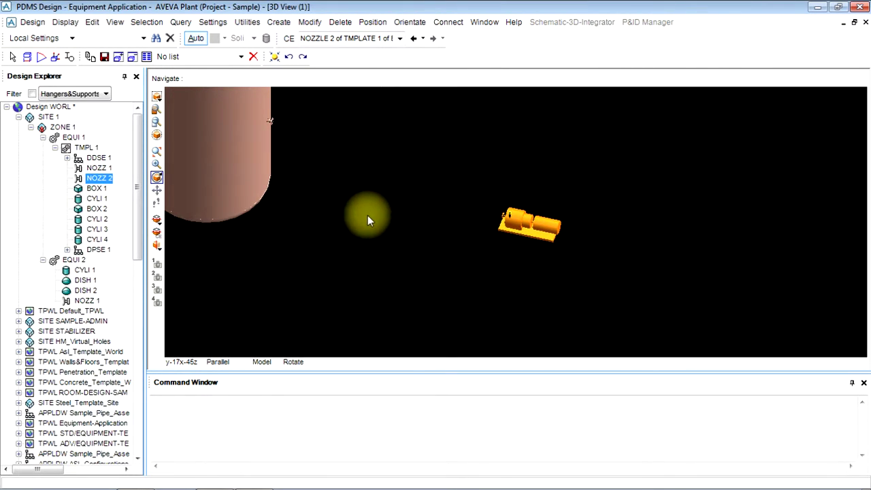